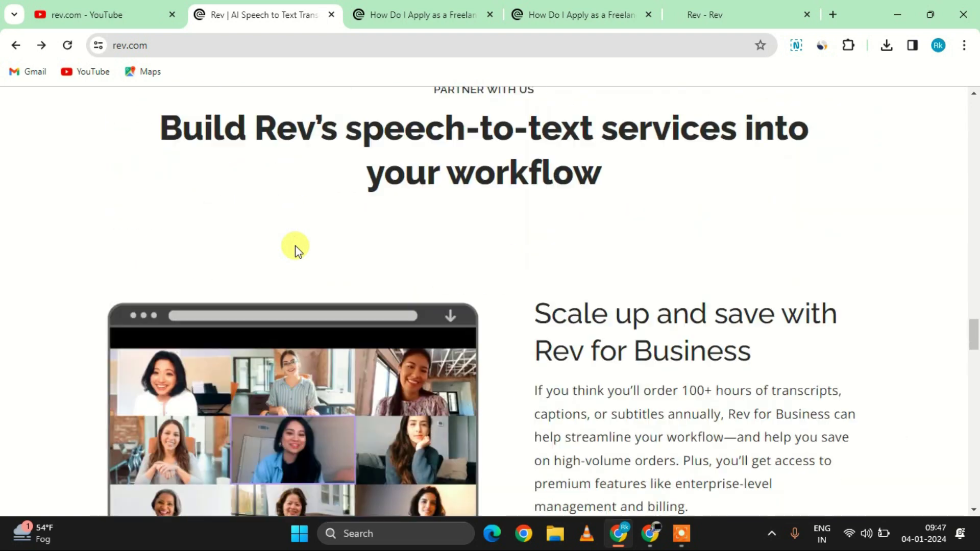
Open the Affiliates page from the Company links in the rev.com footer
scroll(639, 214, "up", 4)
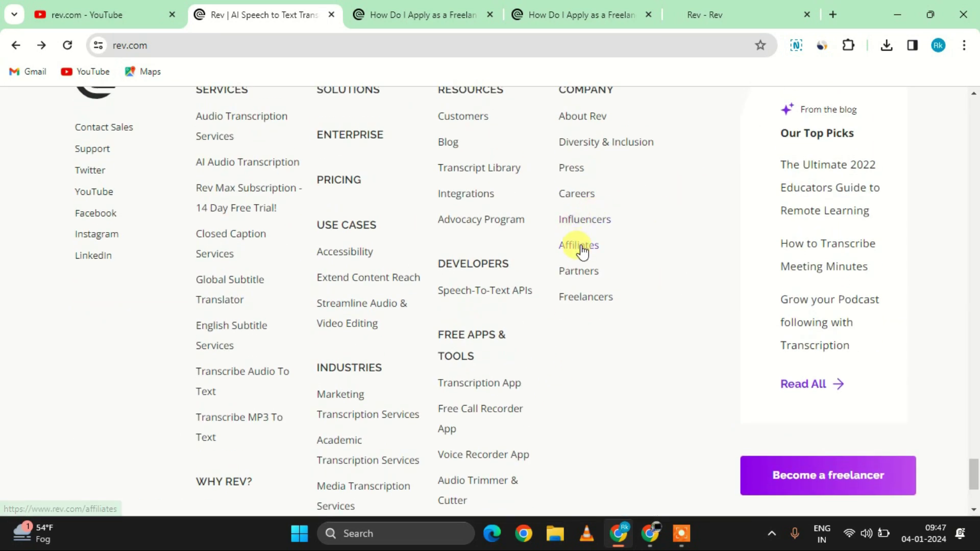
left_click(580, 246)
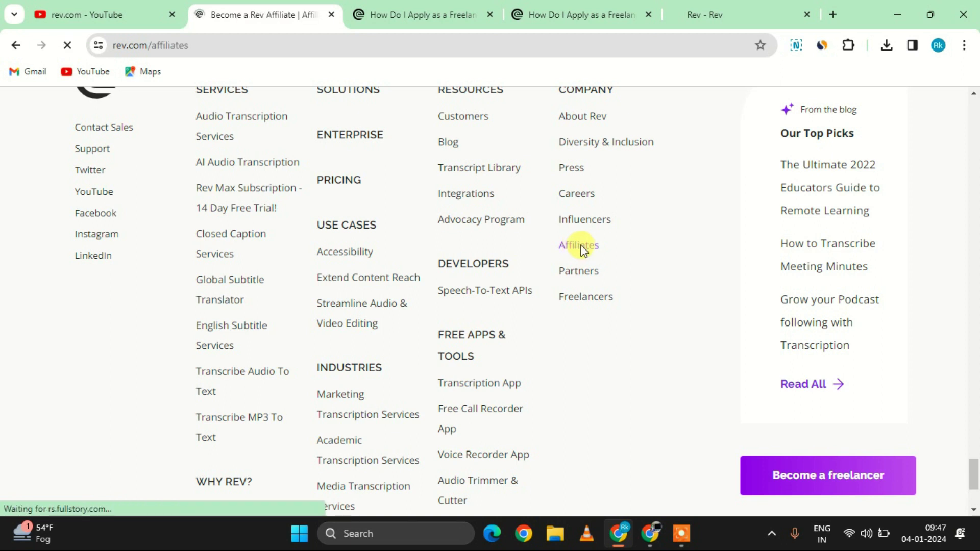
Read the affiliate page's Sign Up, Monetize and Affiliate Program Perks sections, highlighting the joining time and the commission amount
scroll(255, 311, "down", 9)
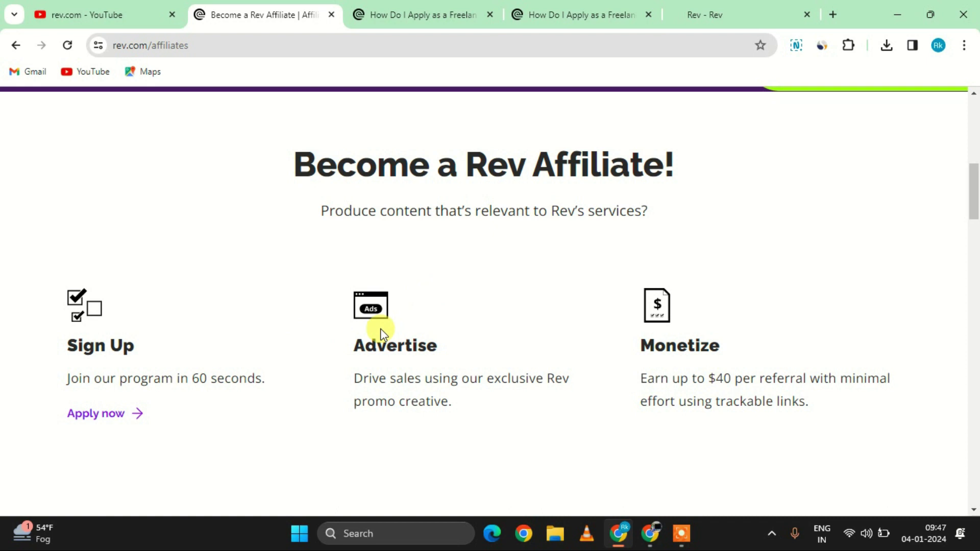
left_click_drag(706, 383, 837, 381)
scroll(837, 381, "down", 1)
left_click_drag(266, 332, 56, 341)
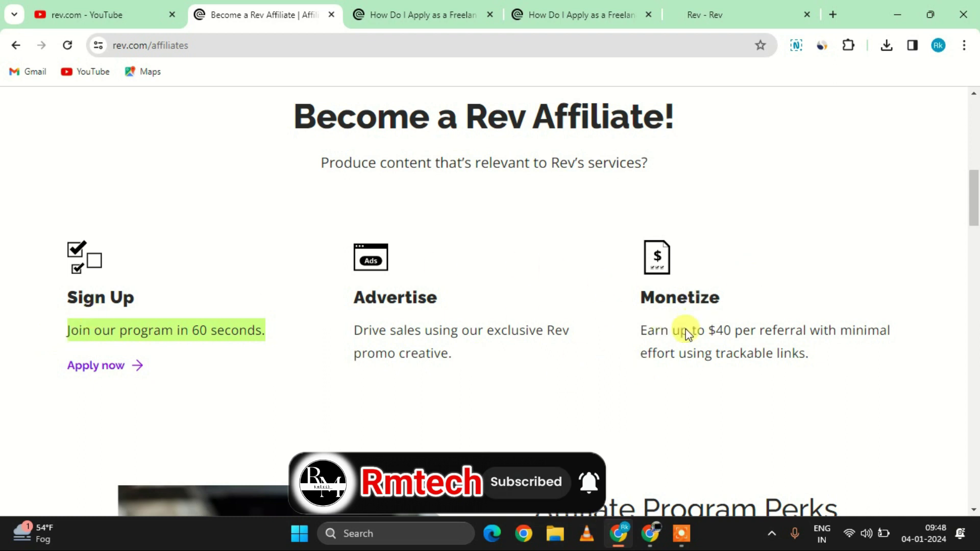
scroll(653, 352, "down", 6)
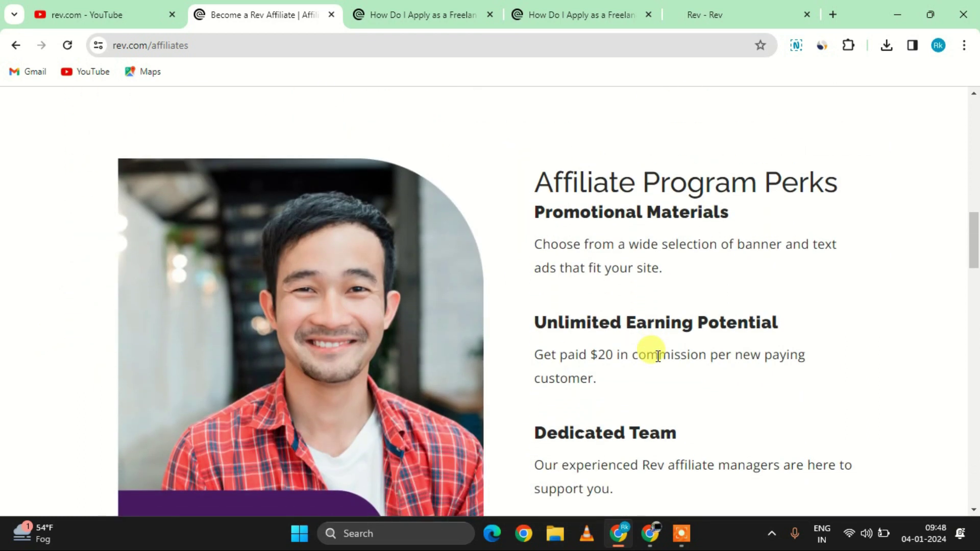
scroll(656, 353, "down", 1)
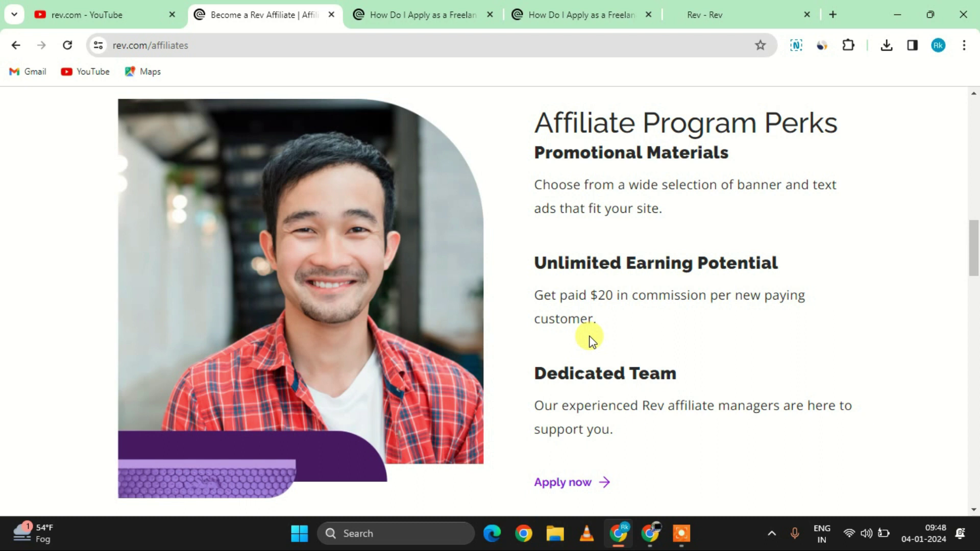
left_click_drag(617, 296, 593, 297)
scroll(712, 221, "up", 3)
scroll(724, 287, "down", 10)
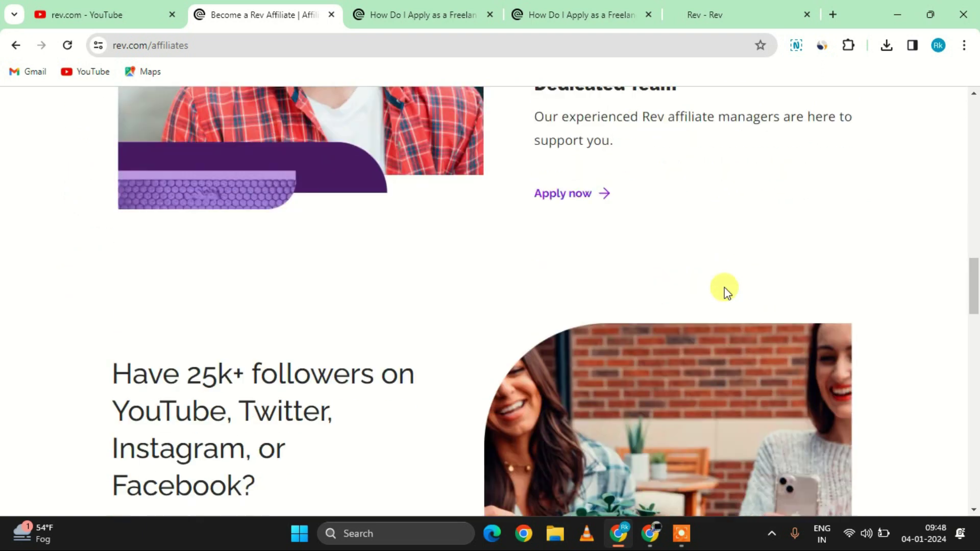
Open the affiliate application form through the Apply now link under Affiliate Program Perks
scroll(551, 176, "up", 10)
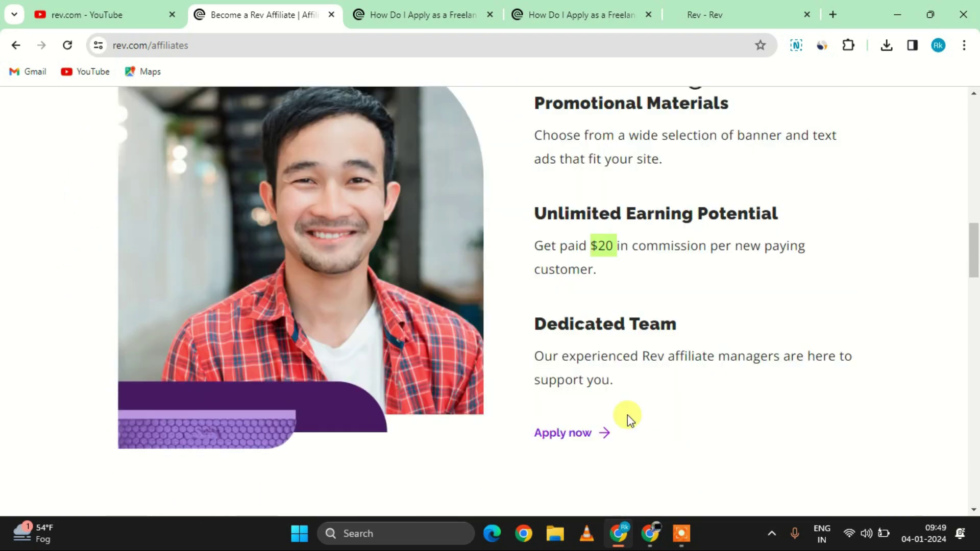
left_click(574, 439)
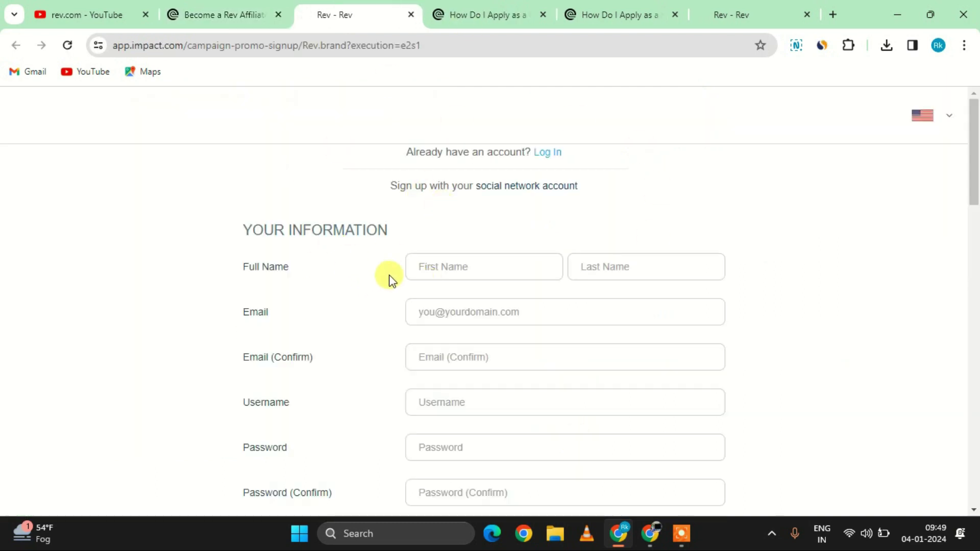
scroll(388, 277, "down", 2)
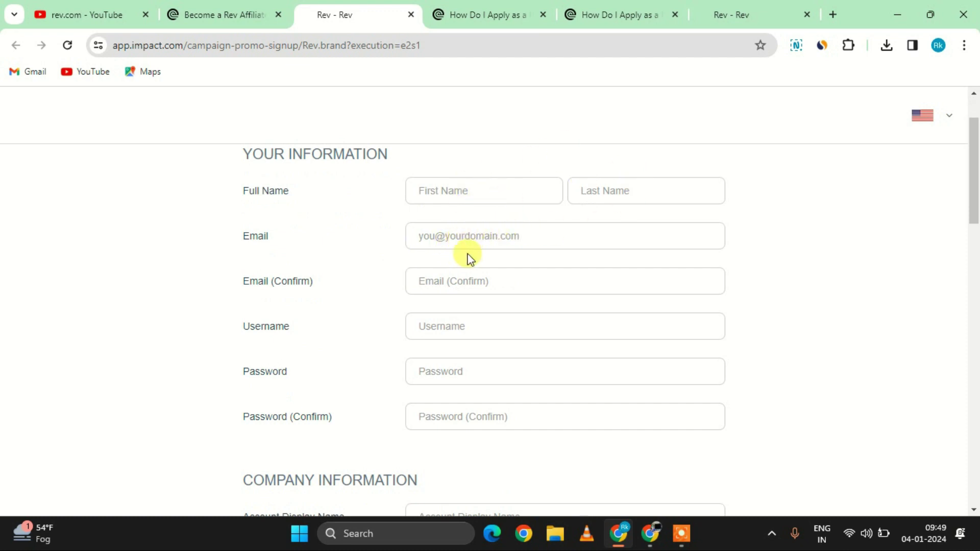
scroll(472, 277, "down", 1)
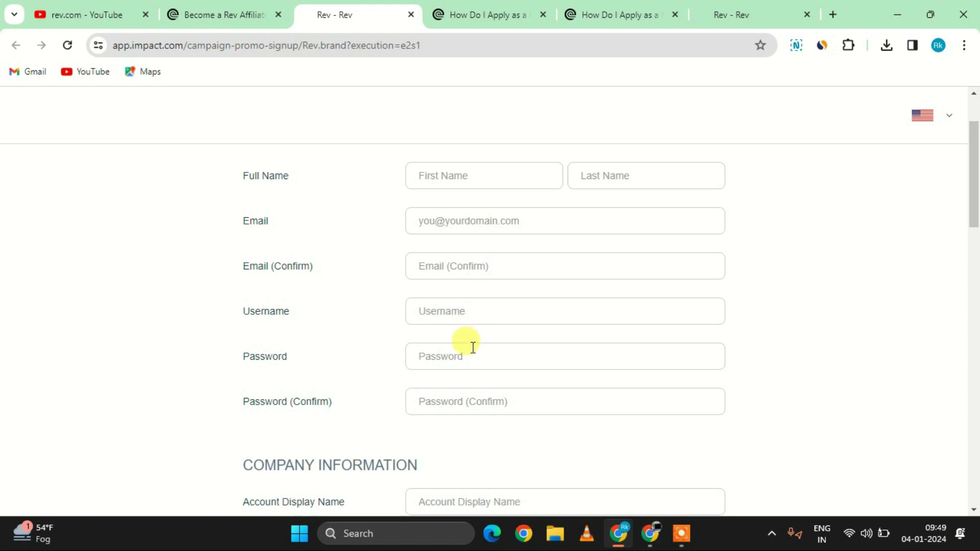
scroll(471, 400, "down", 4)
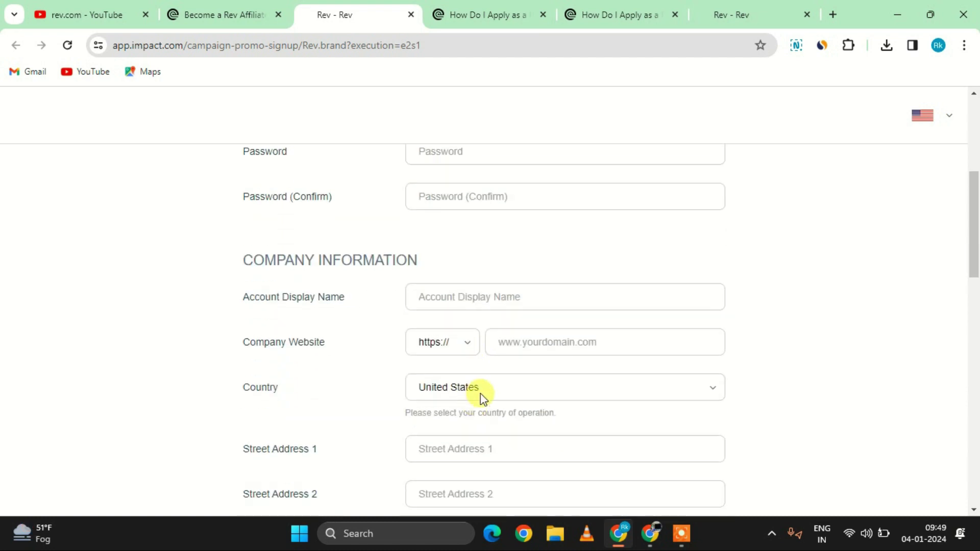
scroll(389, 258, "down", 2)
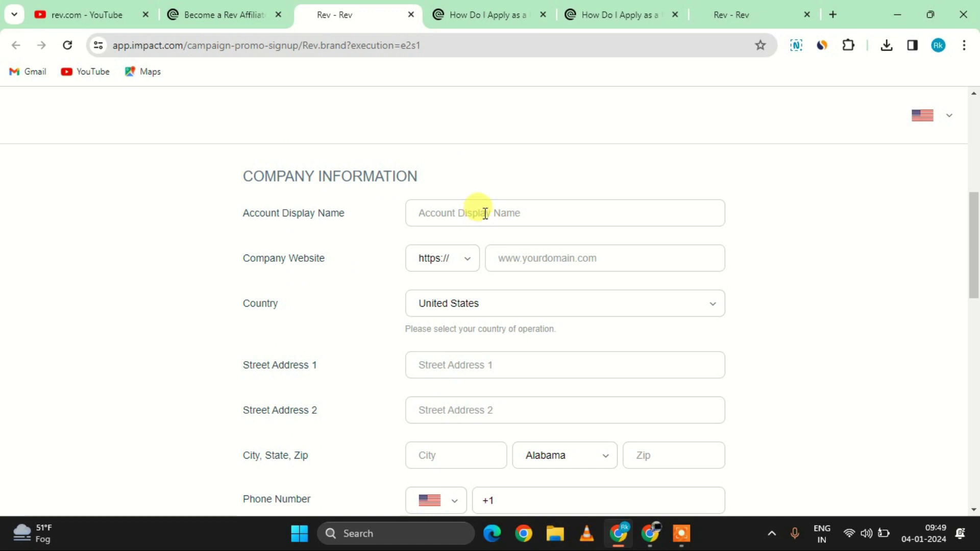
scroll(485, 214, "down", 1)
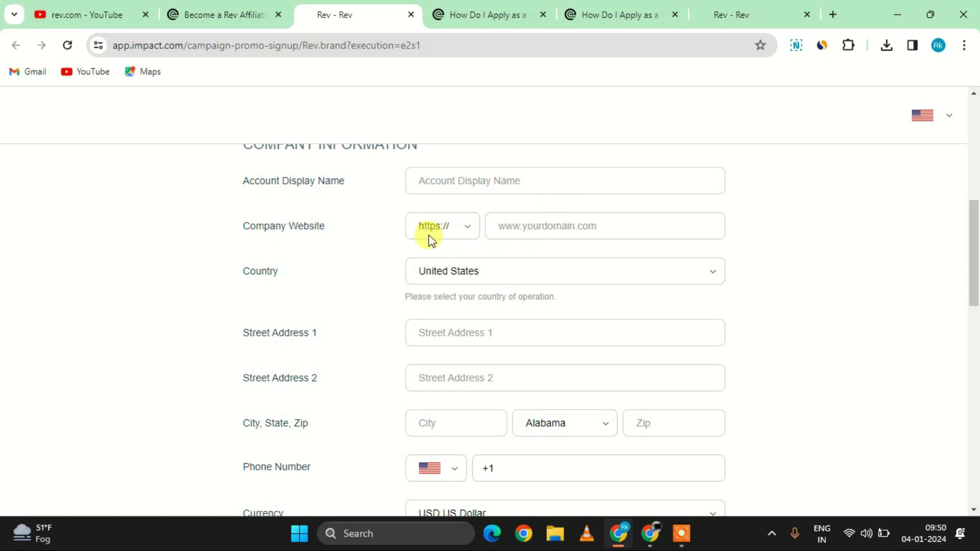
left_click(455, 225)
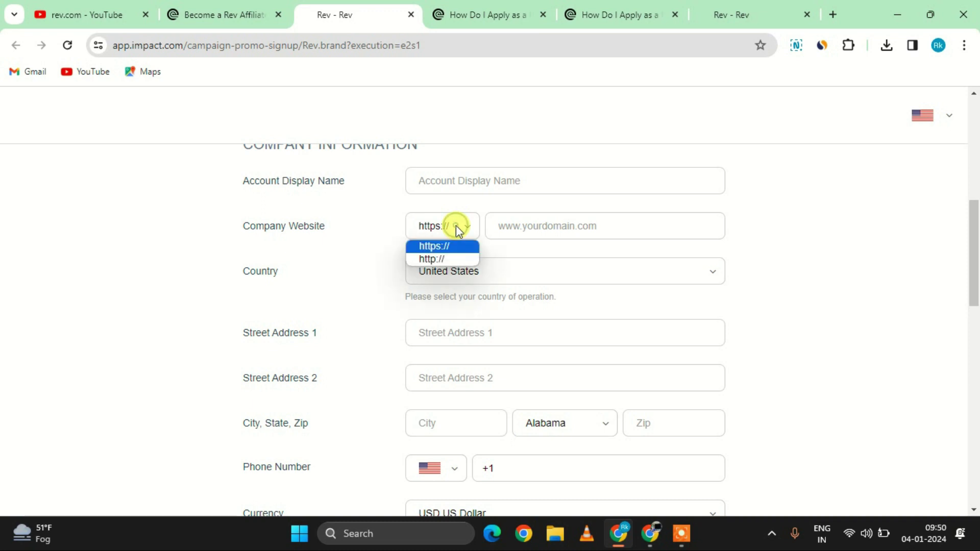
left_click(445, 260)
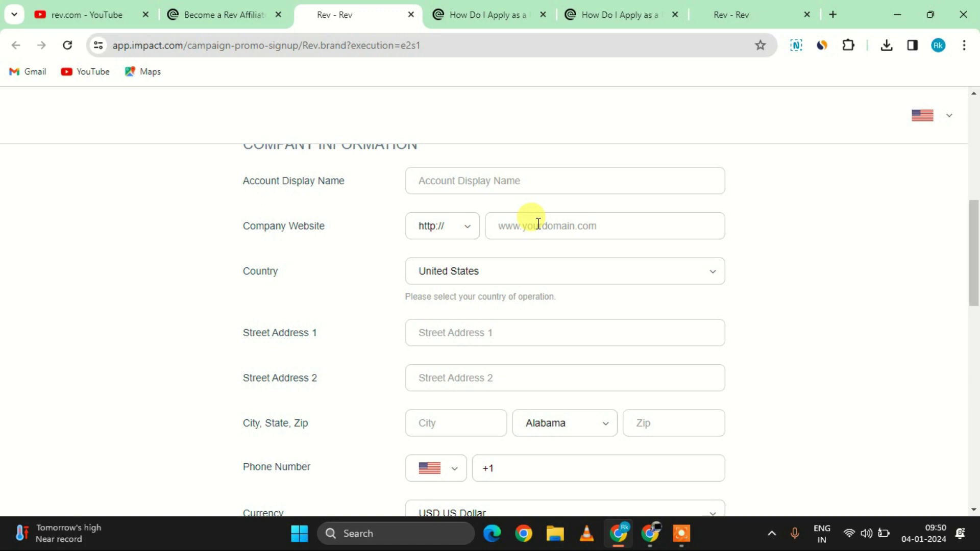
Set the company's country of operation to India
scroll(538, 223, "down", 1)
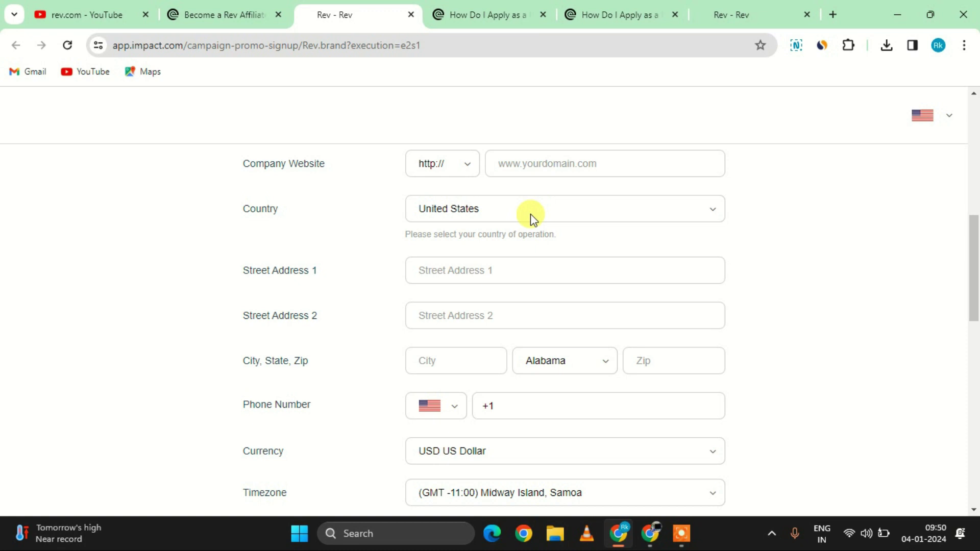
left_click(533, 218)
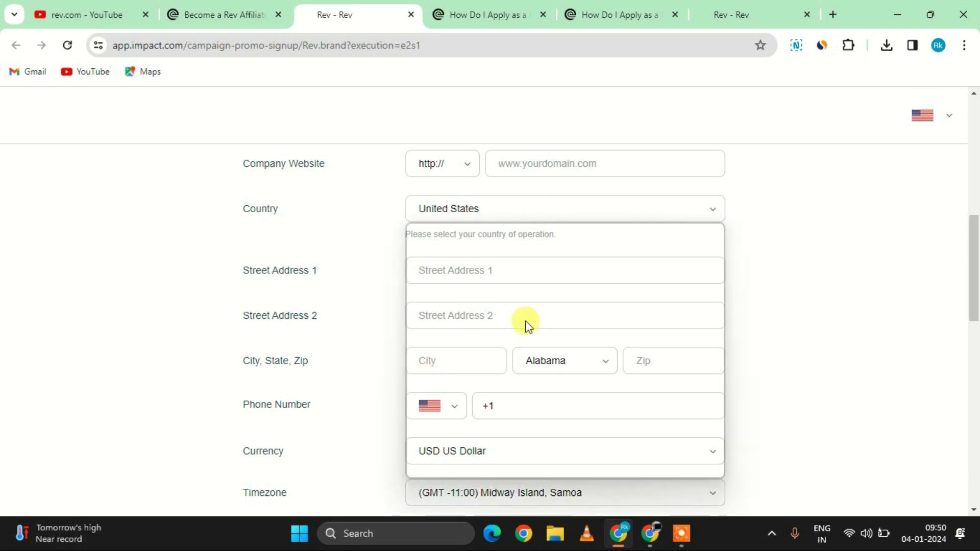
scroll(465, 381, "down", 20)
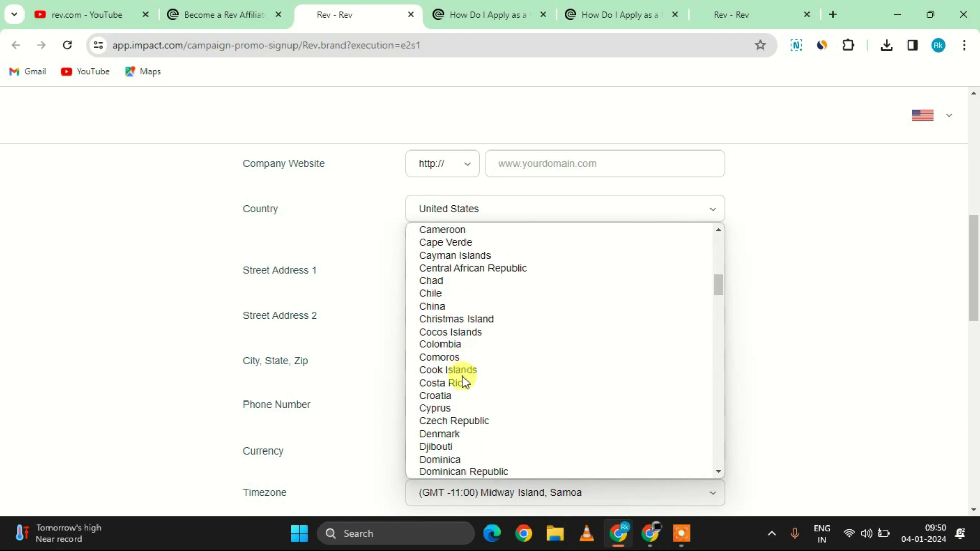
scroll(464, 382, "down", 3)
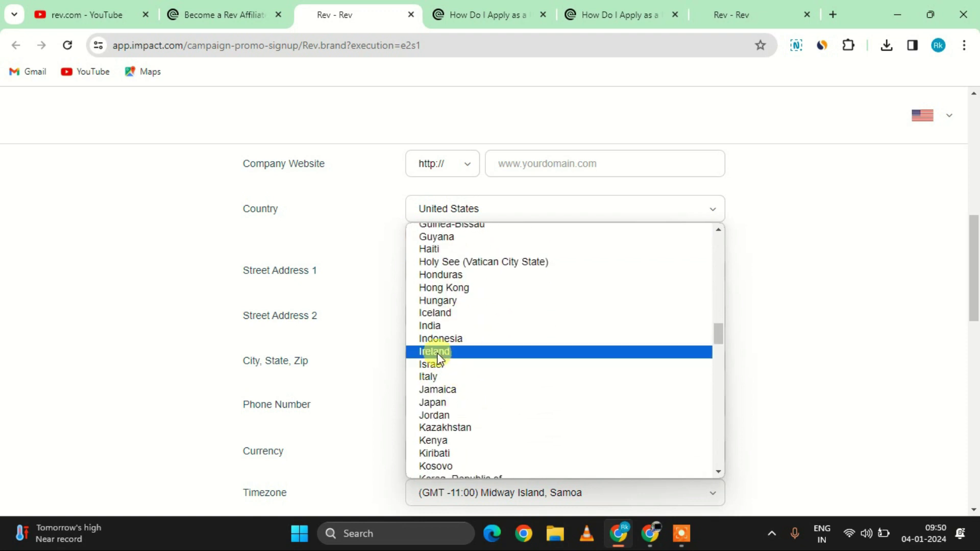
left_click(438, 326)
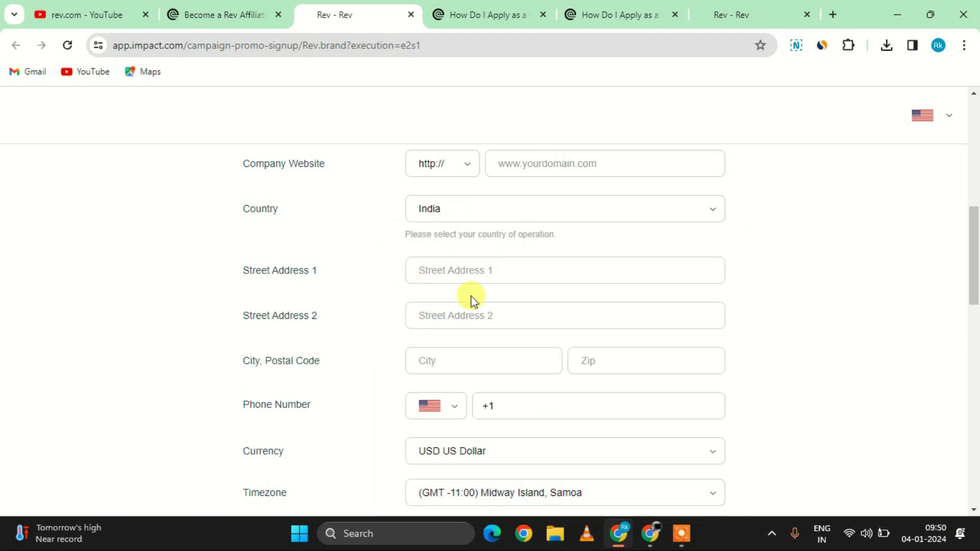
Set the phone number's country code to India
scroll(499, 277, "down", 2)
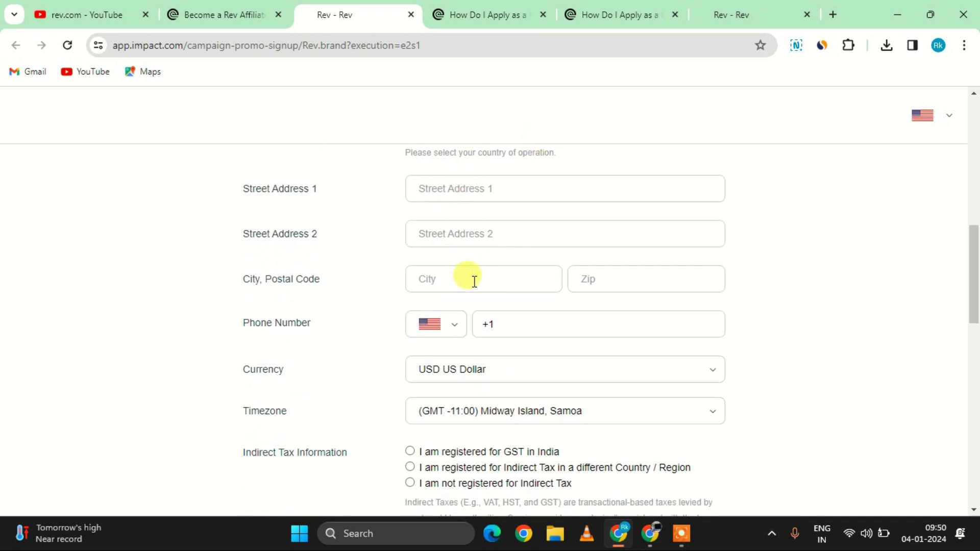
scroll(602, 283, "down", 1)
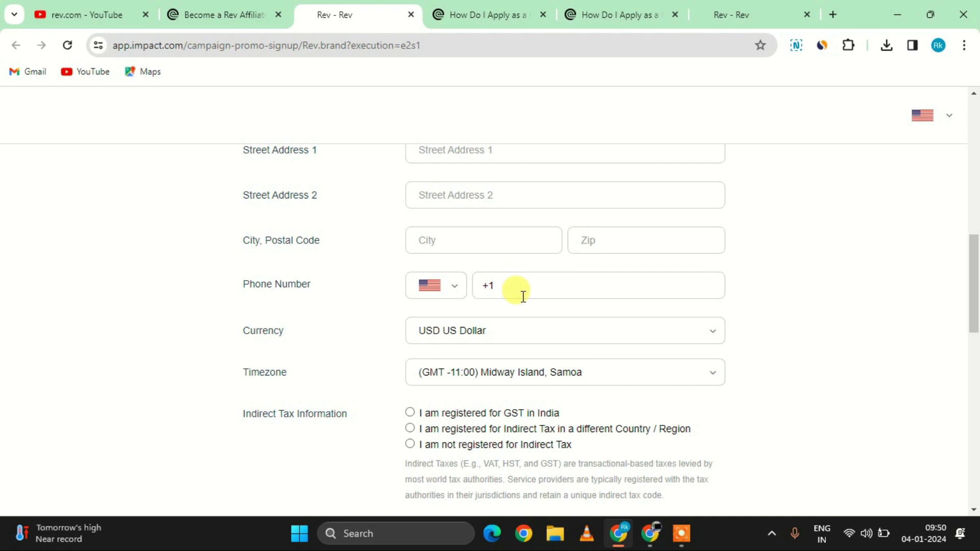
left_click(437, 290)
scroll(442, 182, "down", 12)
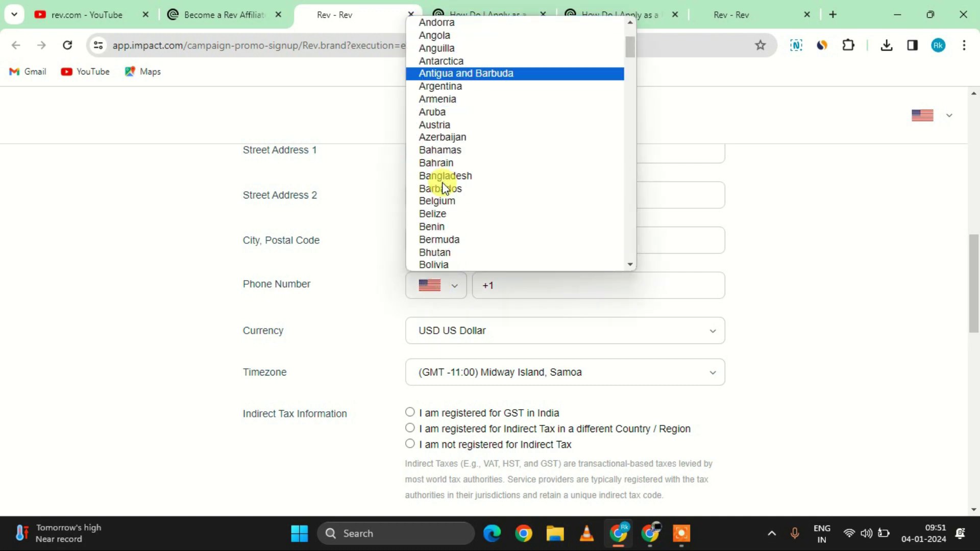
scroll(455, 173, "down", 12)
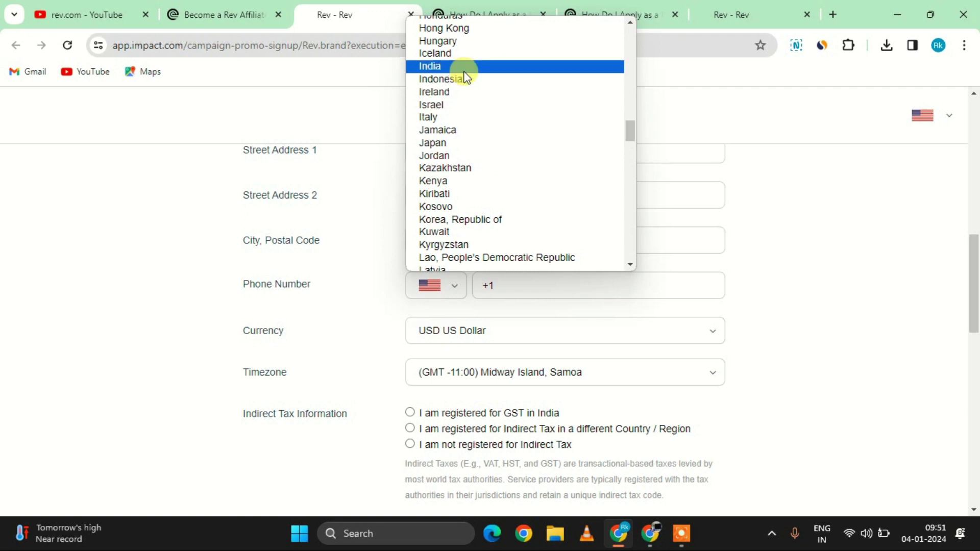
left_click(461, 67)
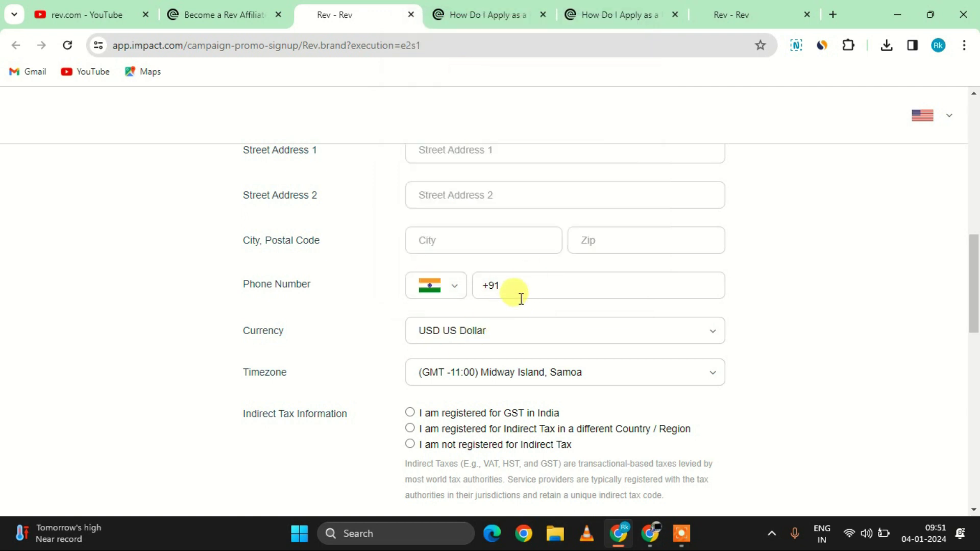
Set the account currency to INR Indian Rupee and review the alternative currencies without changing the choice
scroll(518, 296, "down", 1)
scroll(545, 272, "down", 3)
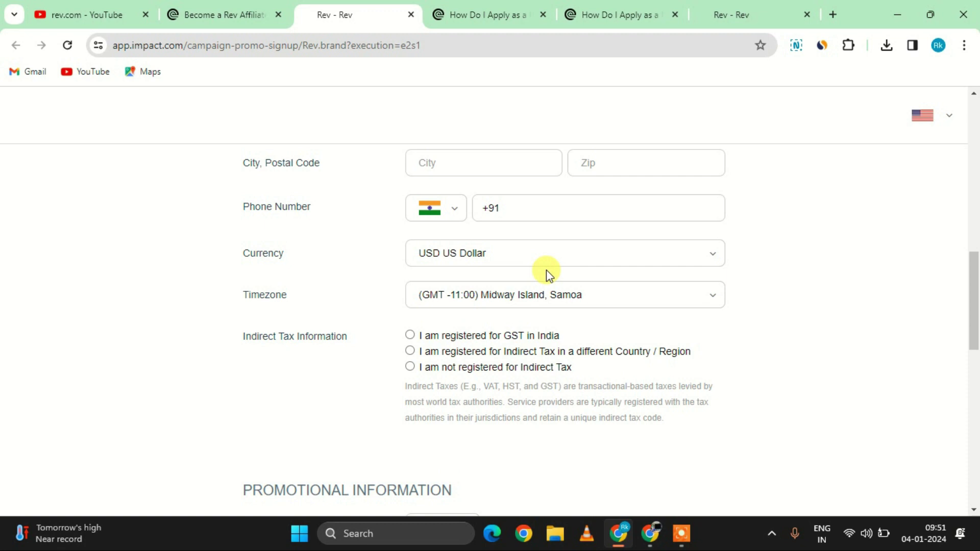
left_click(518, 173)
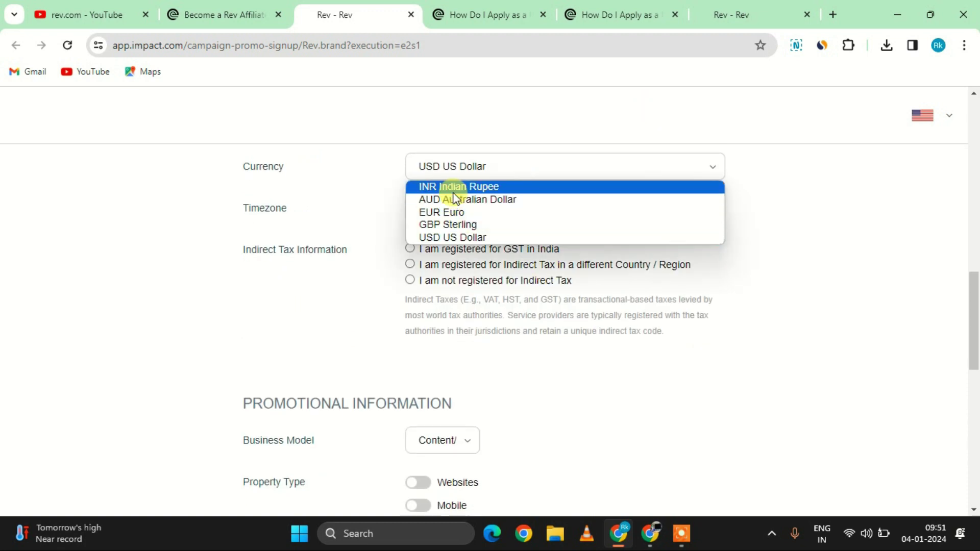
left_click(454, 188)
left_click(495, 170)
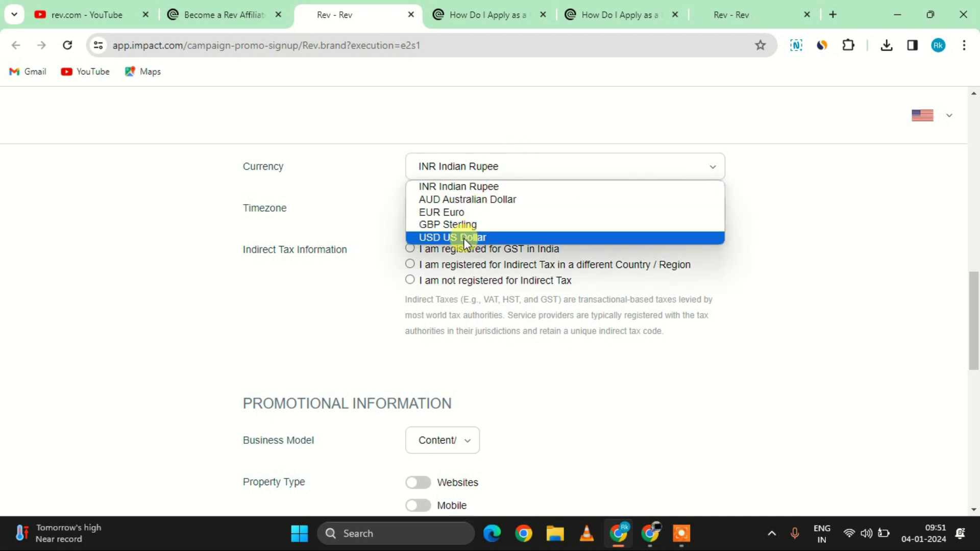
left_click(355, 235)
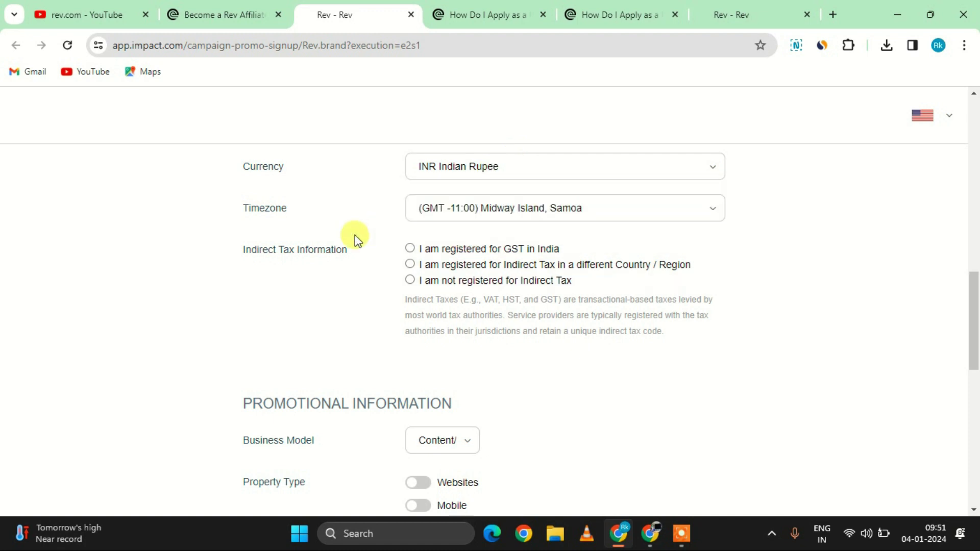
Set the timezone to (GMT +05:30) Chennai, Kolkata, Mumbai, New Delhi
left_click(539, 208)
scroll(507, 339, "down", 15)
scroll(488, 408, "up", 4)
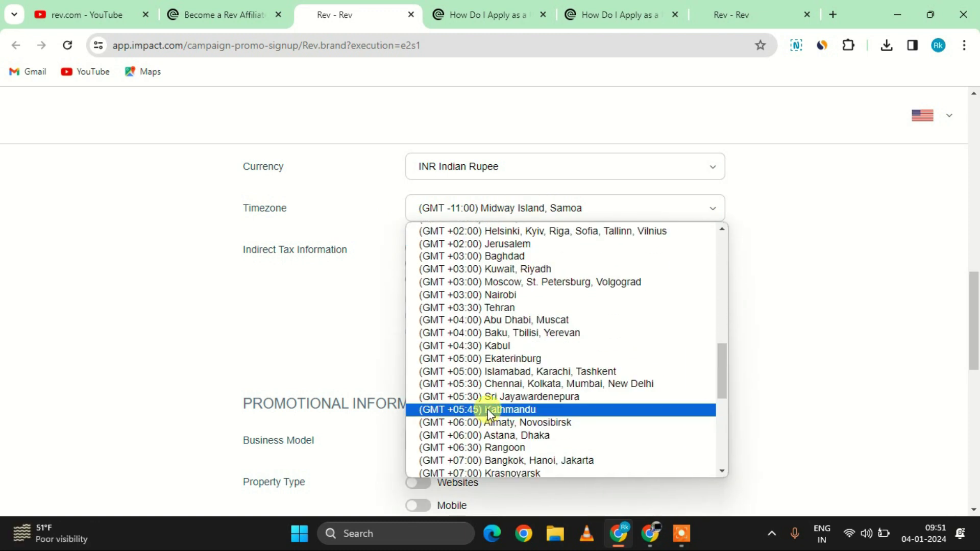
left_click(498, 381)
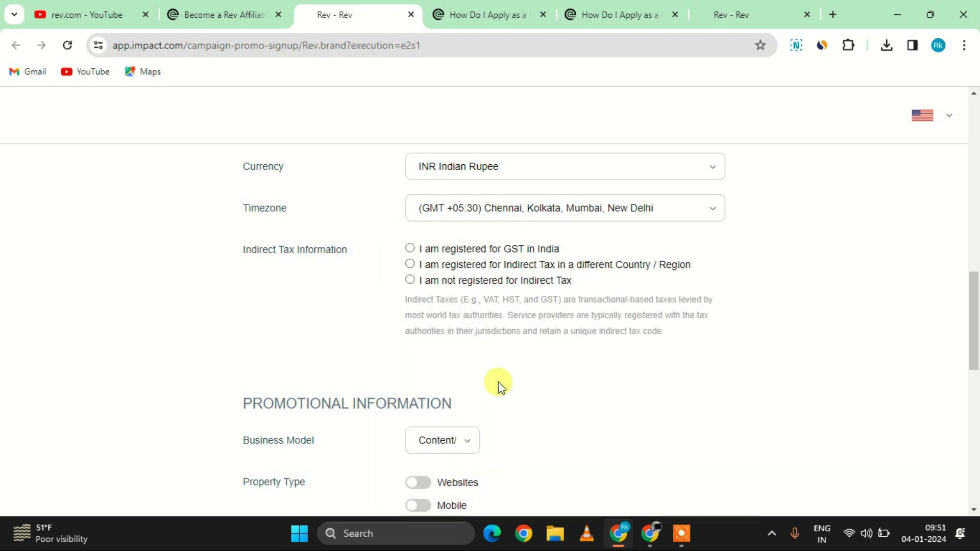
Declare "I am not registered for Indirect Tax" under Indirect Tax Information
scroll(617, 245, "down", 1)
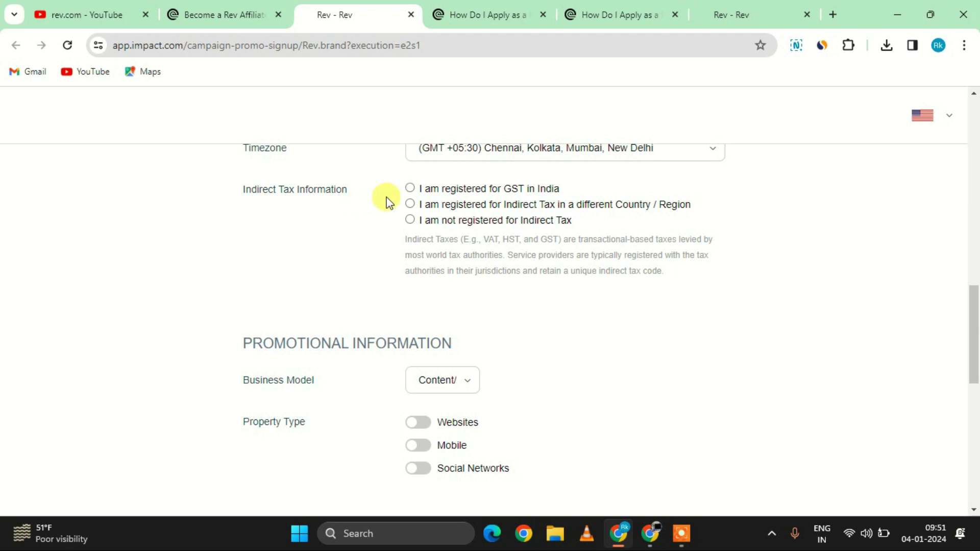
left_click(409, 219)
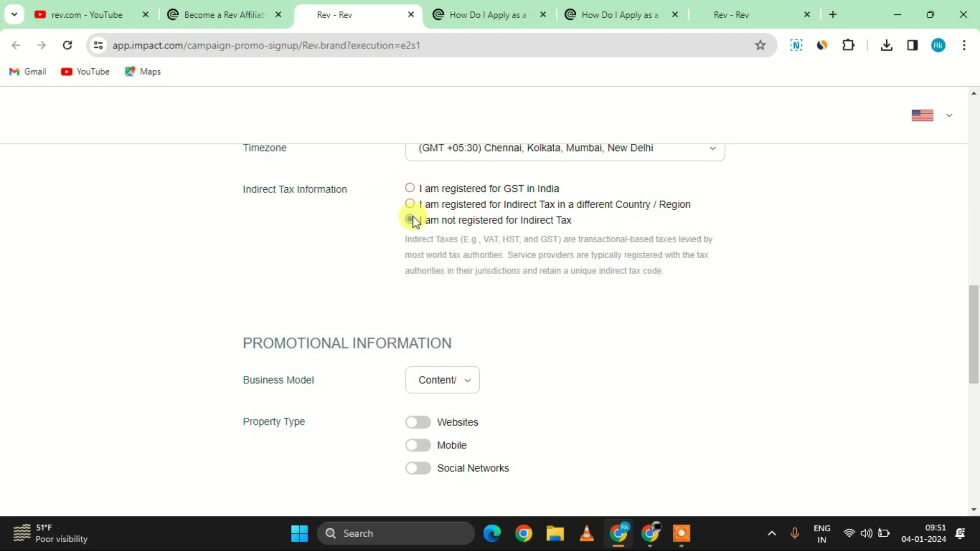
scroll(477, 258, "down", 1)
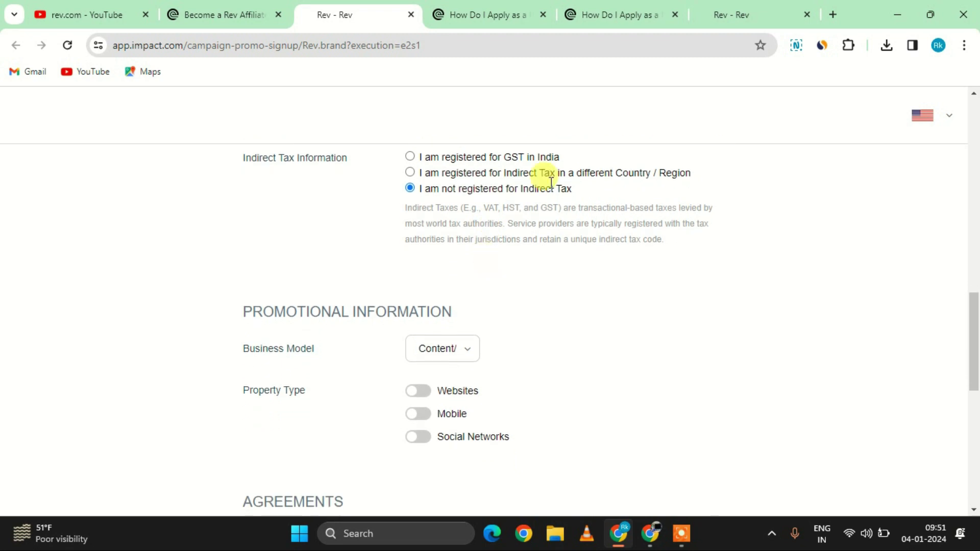
Set the Business Model to Content/Reviews under Promotional Information
scroll(432, 265, "up", 2)
left_click_drag(238, 377, 461, 387)
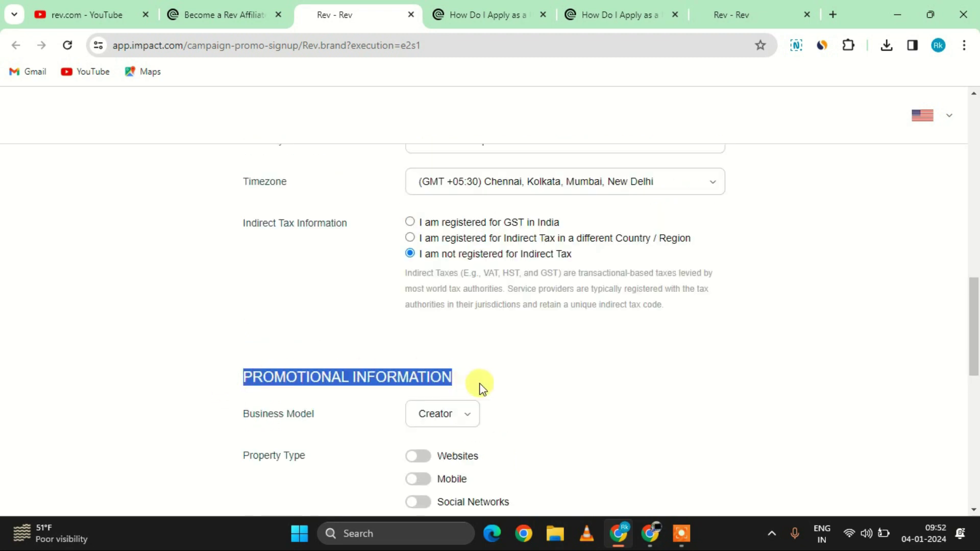
left_click(480, 387)
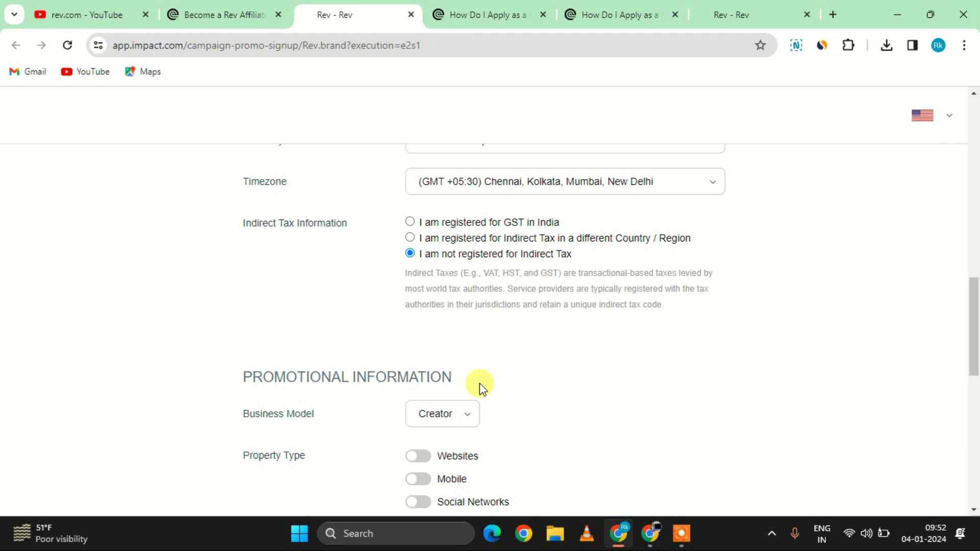
scroll(480, 386, "down", 2)
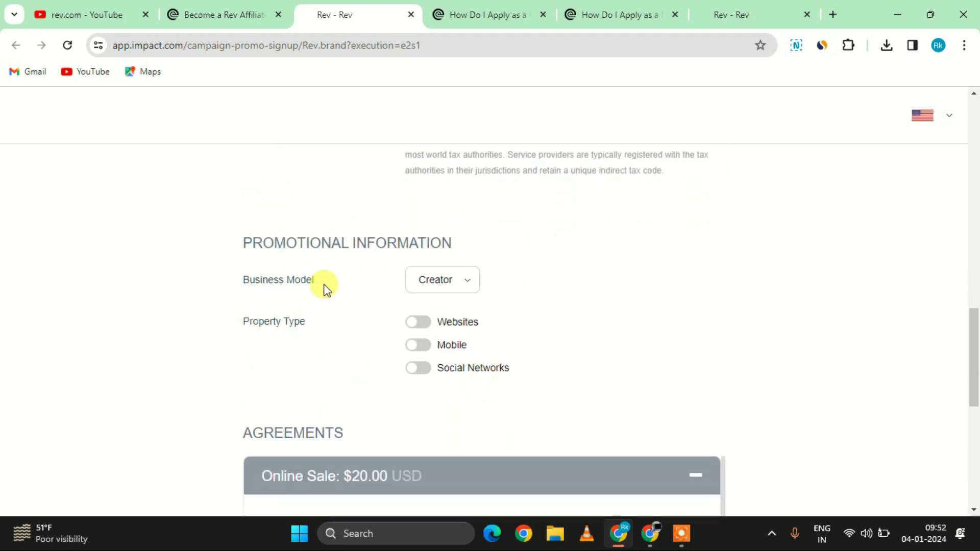
left_click(448, 280)
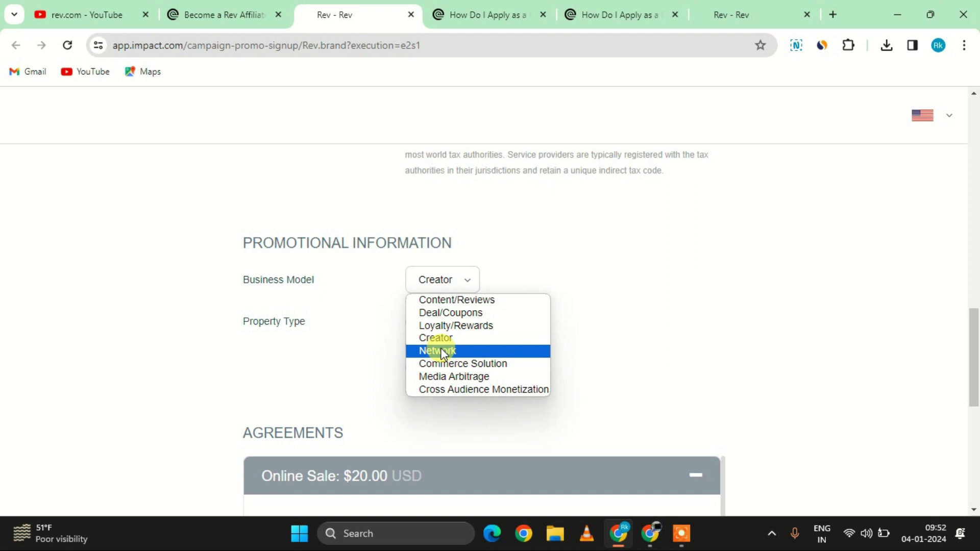
left_click(479, 300)
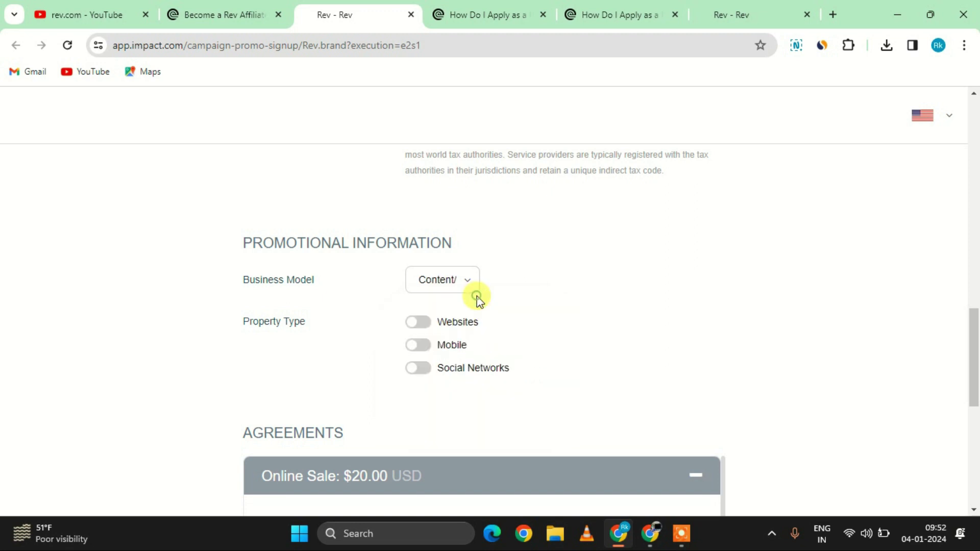
Enable Social Networks as a property type
scroll(477, 300, "down", 2)
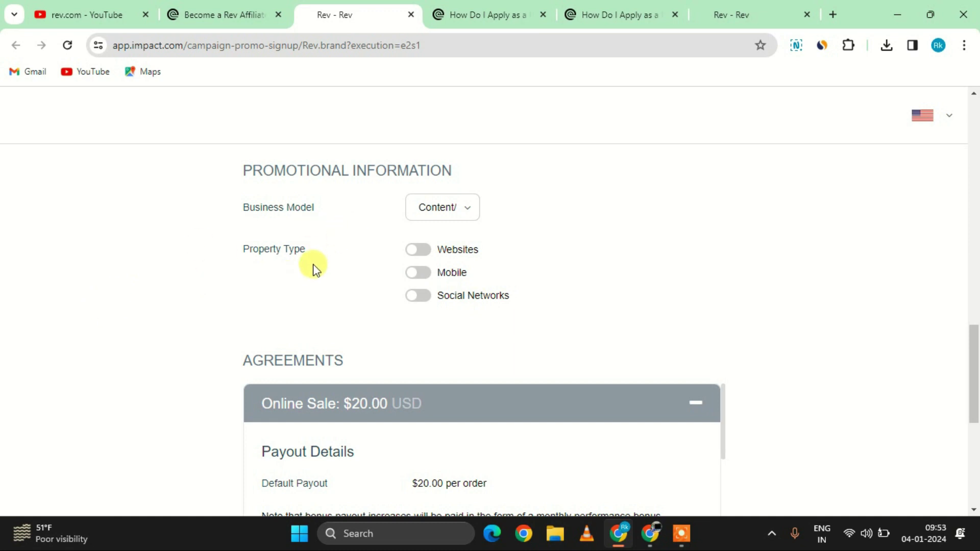
left_click(416, 294)
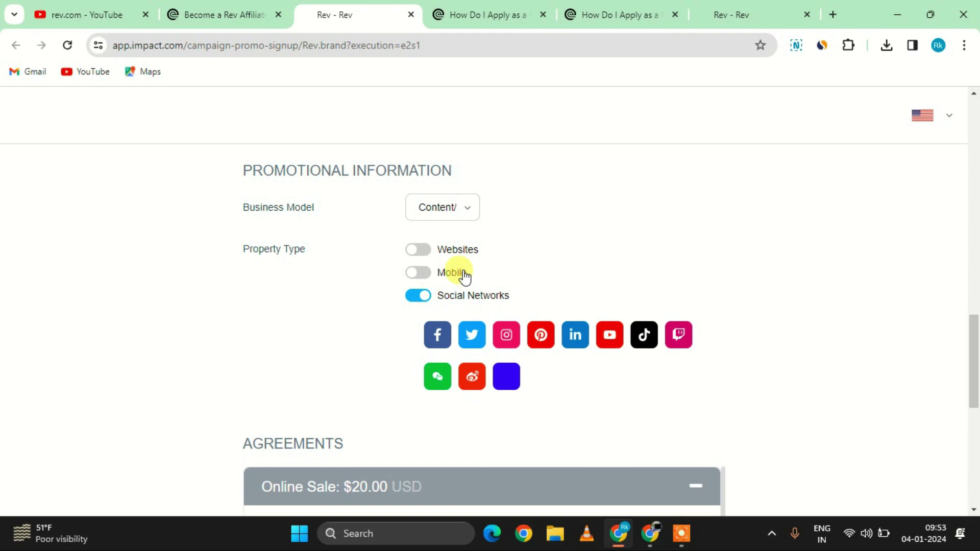
Inspect the fields offered by the Websites and Mobile property types, leaving both switched off
left_click(419, 250)
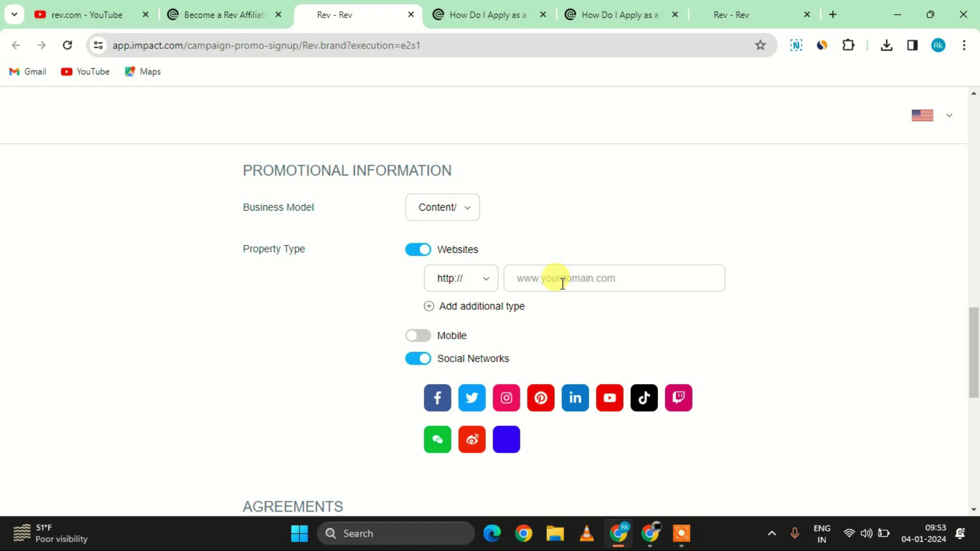
left_click(421, 251)
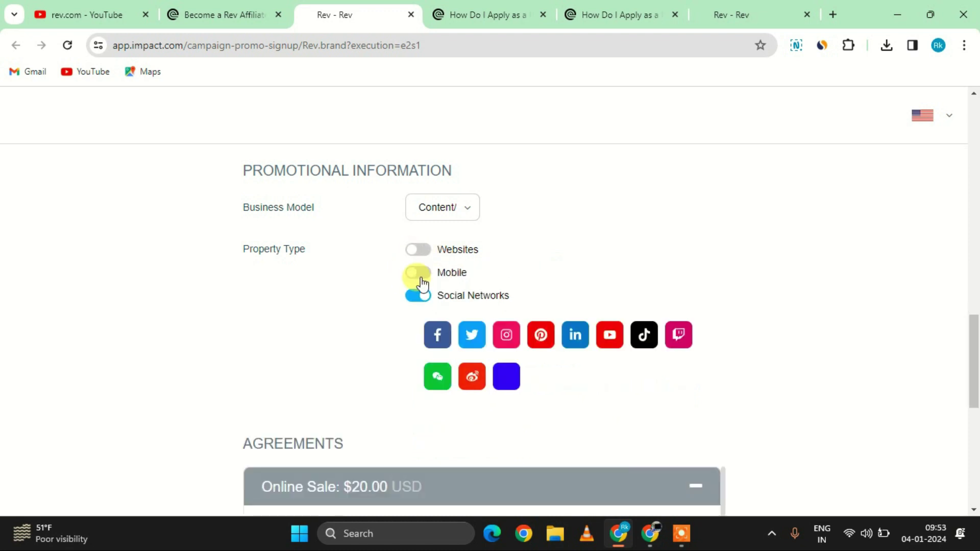
left_click(418, 274)
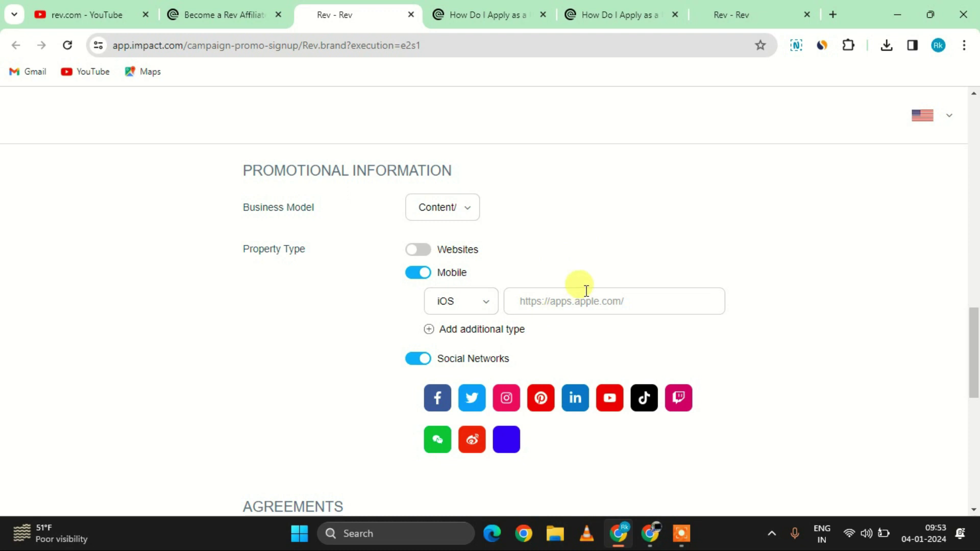
left_click(427, 280)
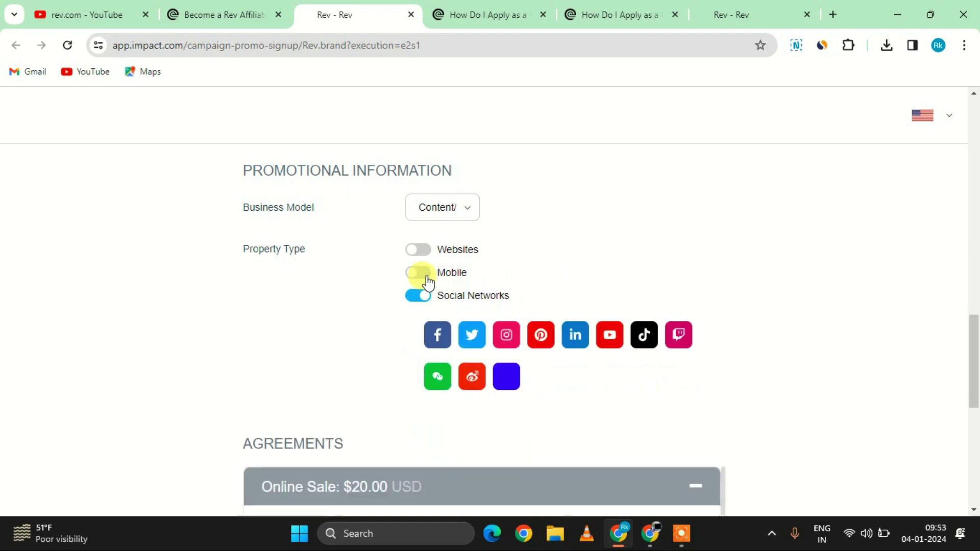
Select Facebook as the social network to bring up its account URL field
scroll(428, 282, "down", 3)
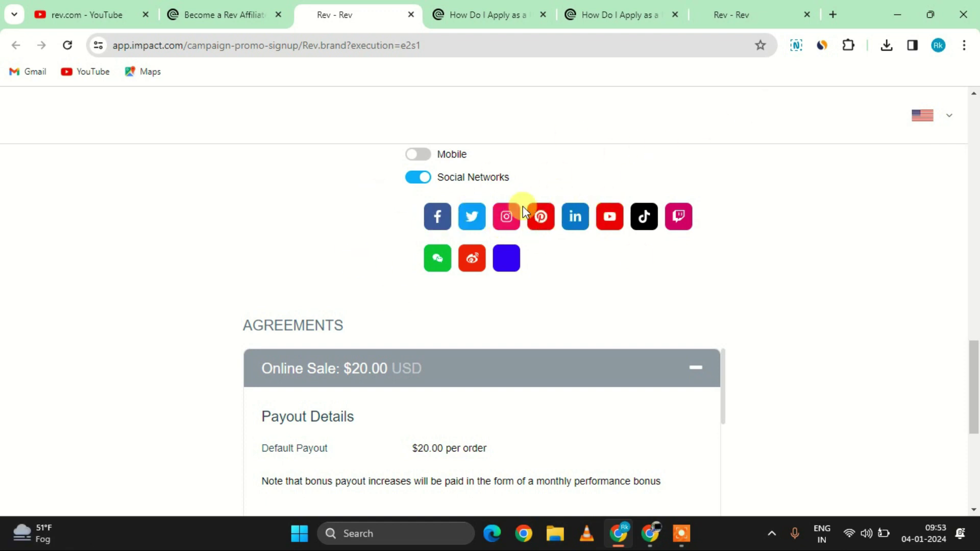
left_click(437, 225)
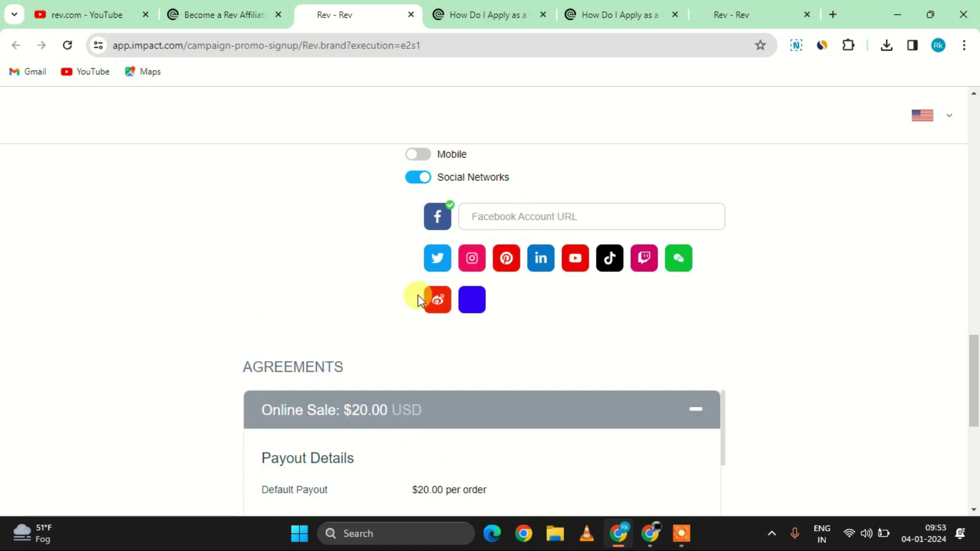
Review the Agreements section's payout details, bonus tiers, payout restrictions, schedule and program terms down to the sign-up confirmation
scroll(518, 210, "up", 10)
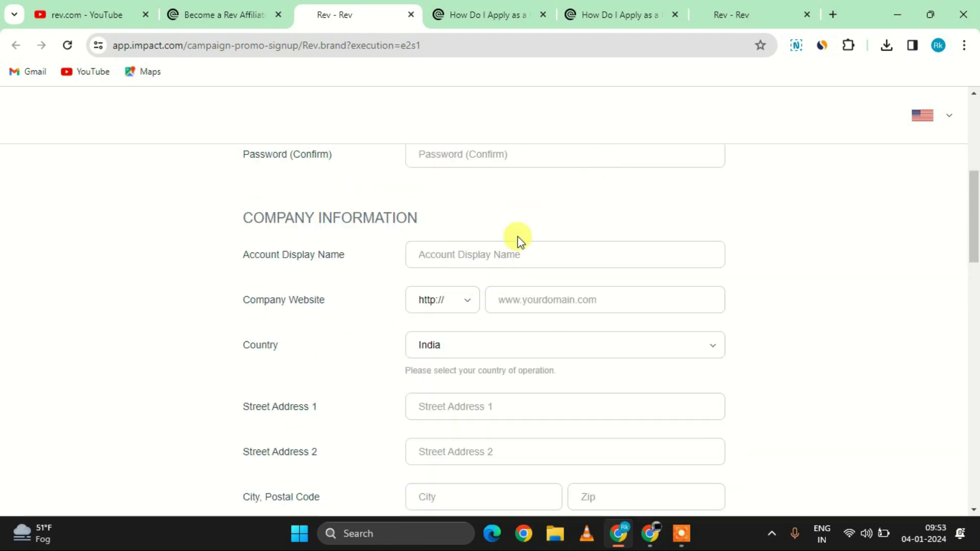
scroll(516, 239, "down", 12)
scroll(527, 234, "up", 3)
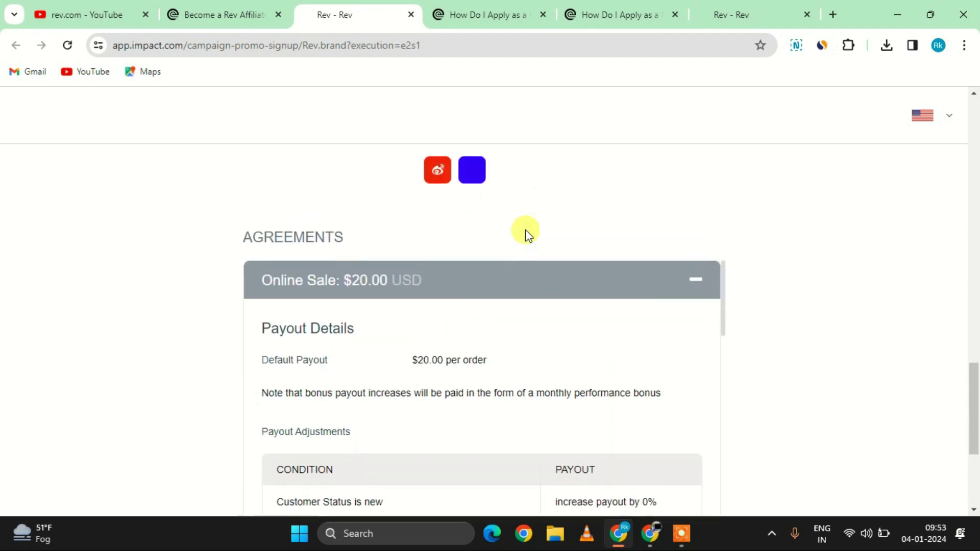
scroll(479, 253, "down", 6)
scroll(437, 302, "up", 8)
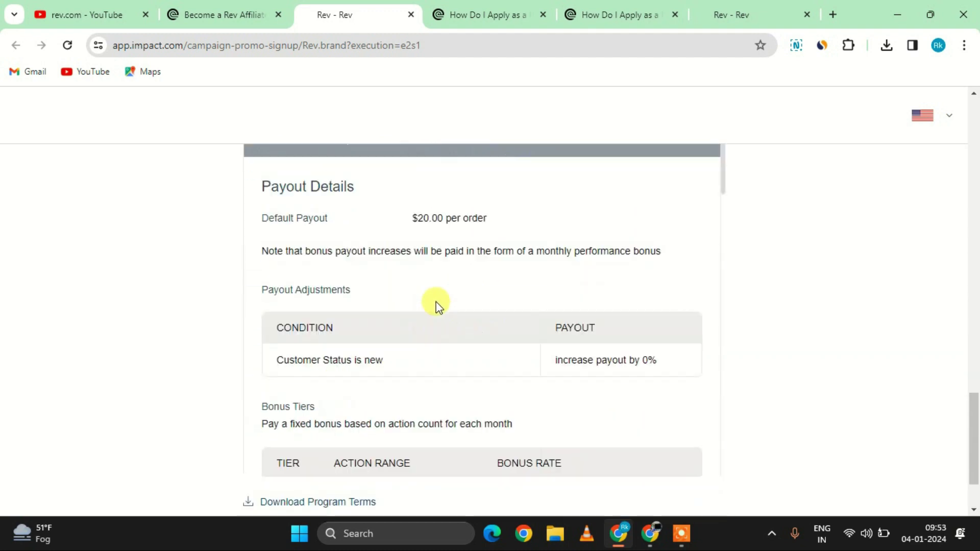
scroll(438, 297, "down", 6)
scroll(449, 273, "down", 6)
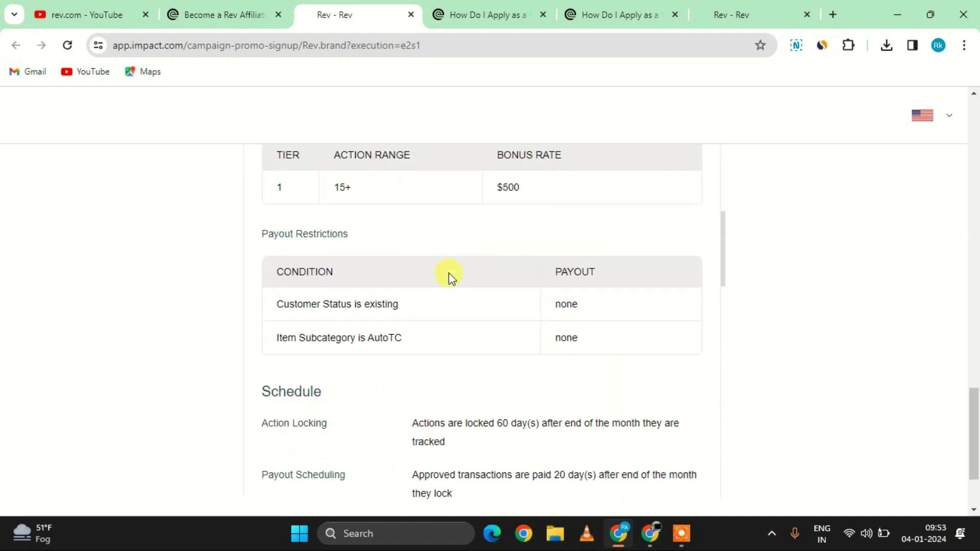
scroll(449, 274, "down", 10)
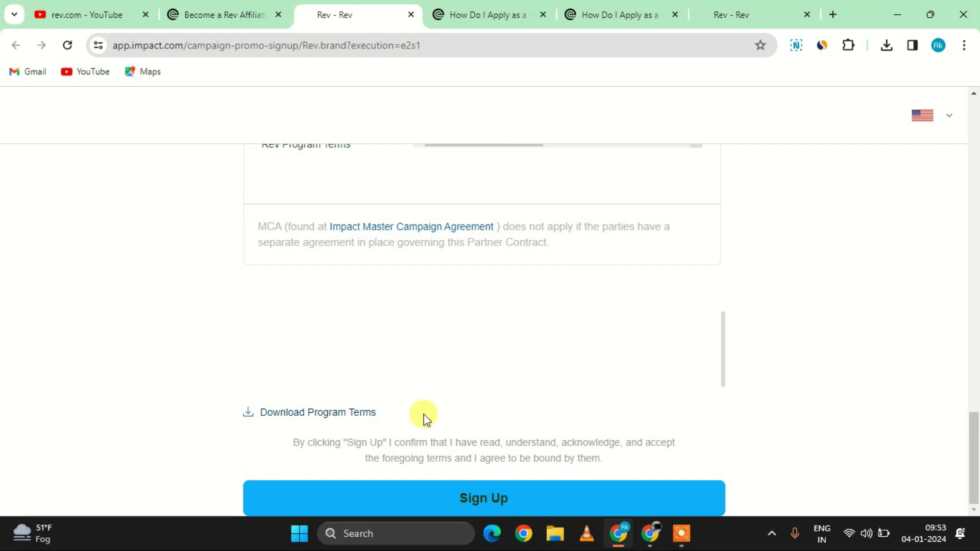
left_click(487, 501)
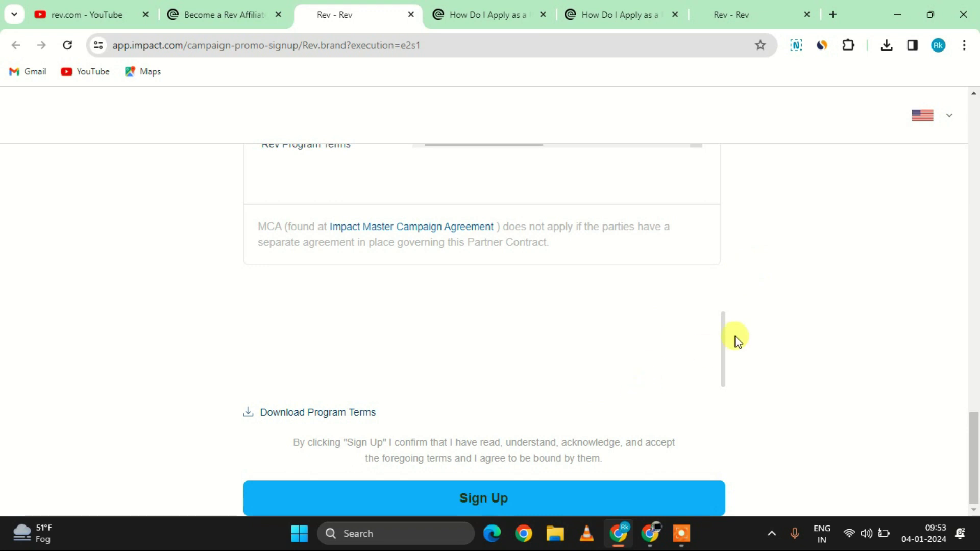
Check the impact.com domain in the form's web address and open the log-in page for existing accounts
scroll(731, 345, "up", 20)
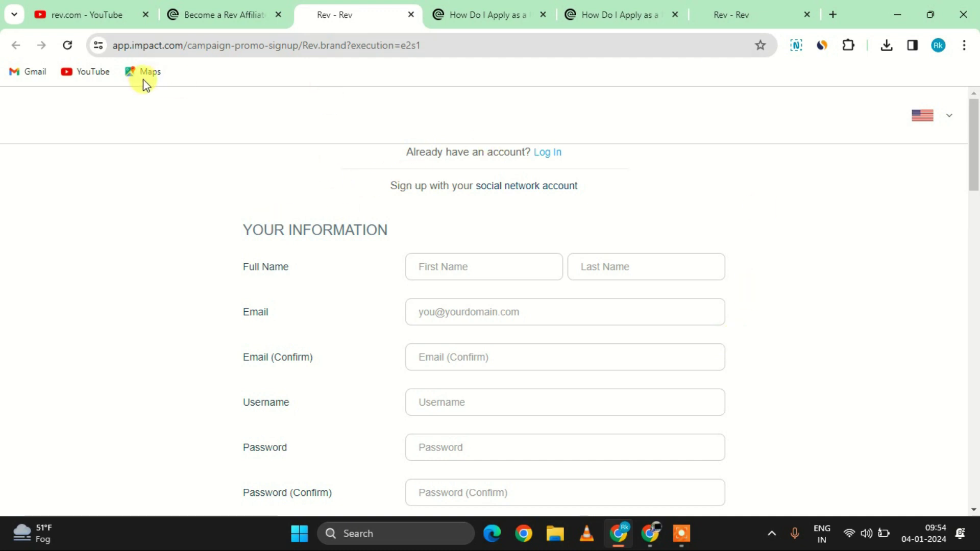
left_click(179, 44)
left_click_drag(176, 44, 131, 44)
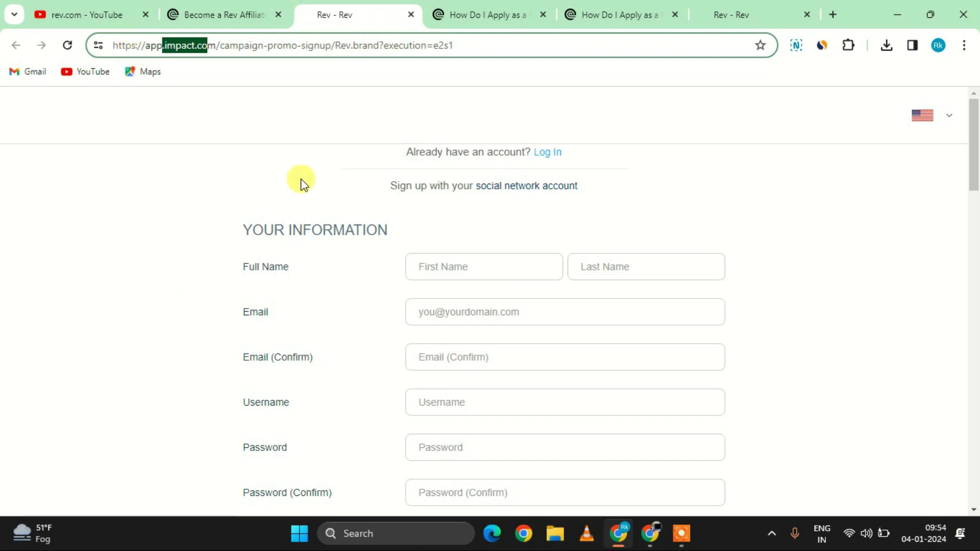
left_click(540, 148)
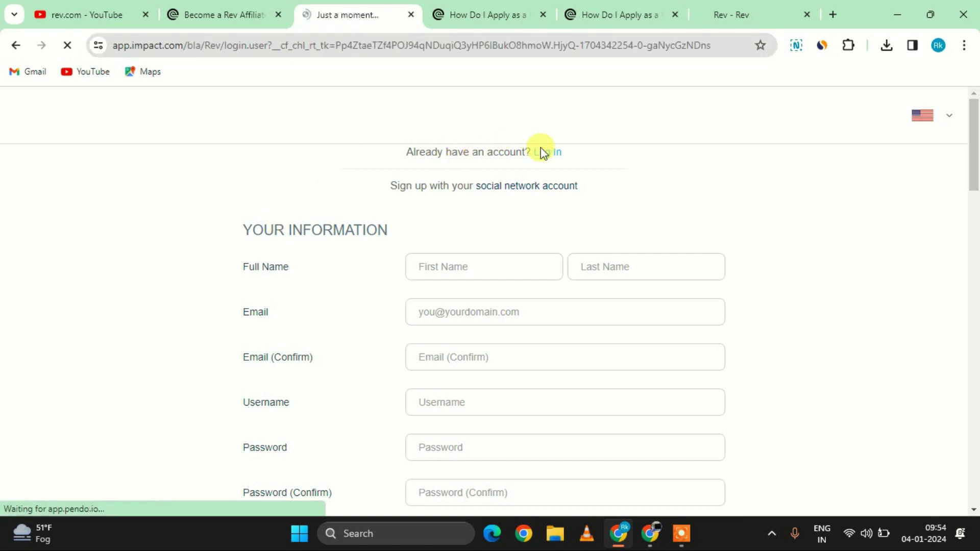